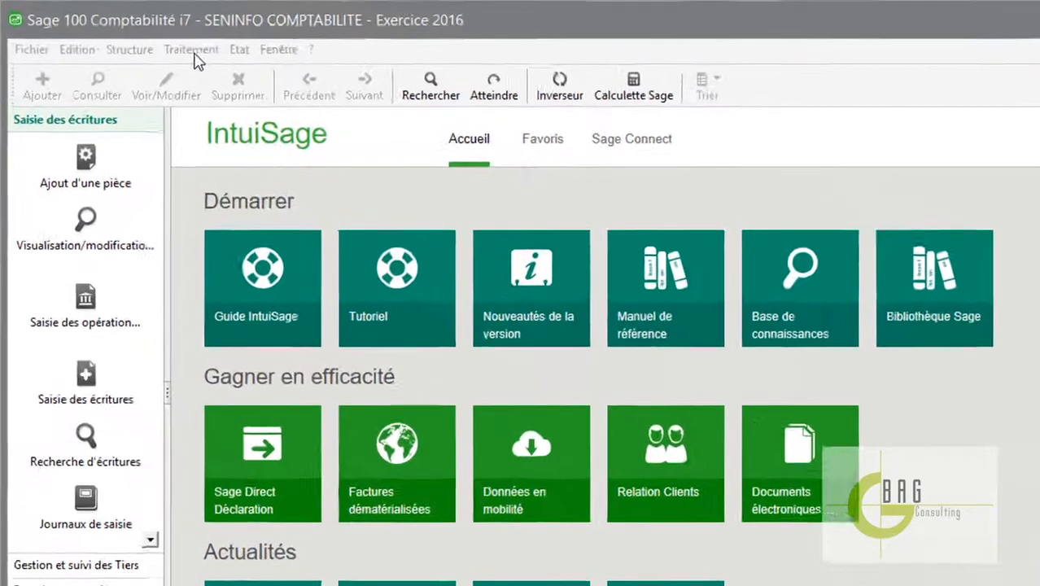
# - Create a new batch entry file named "Lot 180118" on the Desktop (Bureau) for Saisie par lot
pyautogui.click(193, 50)
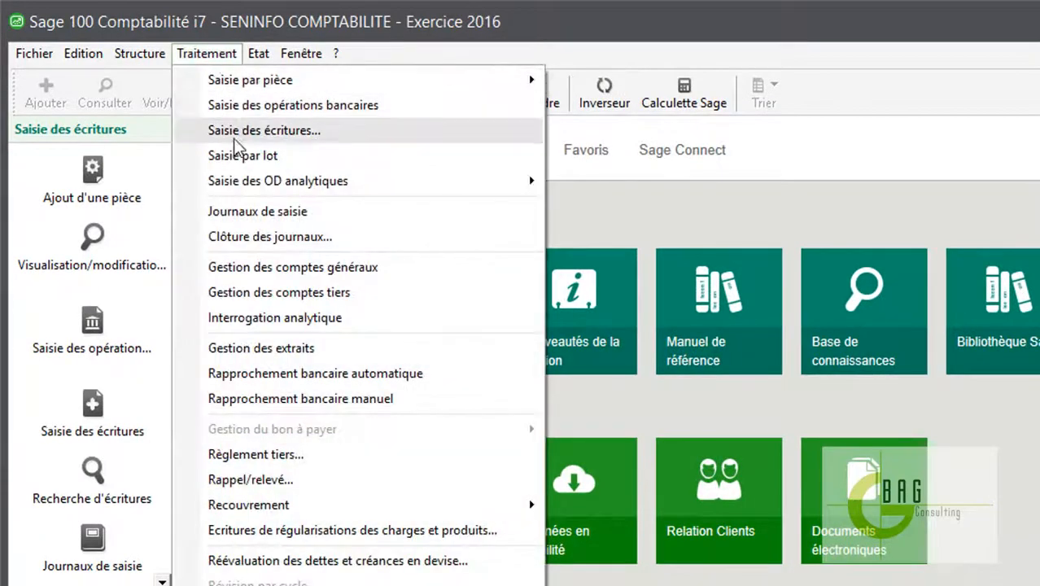
pyautogui.click(246, 161)
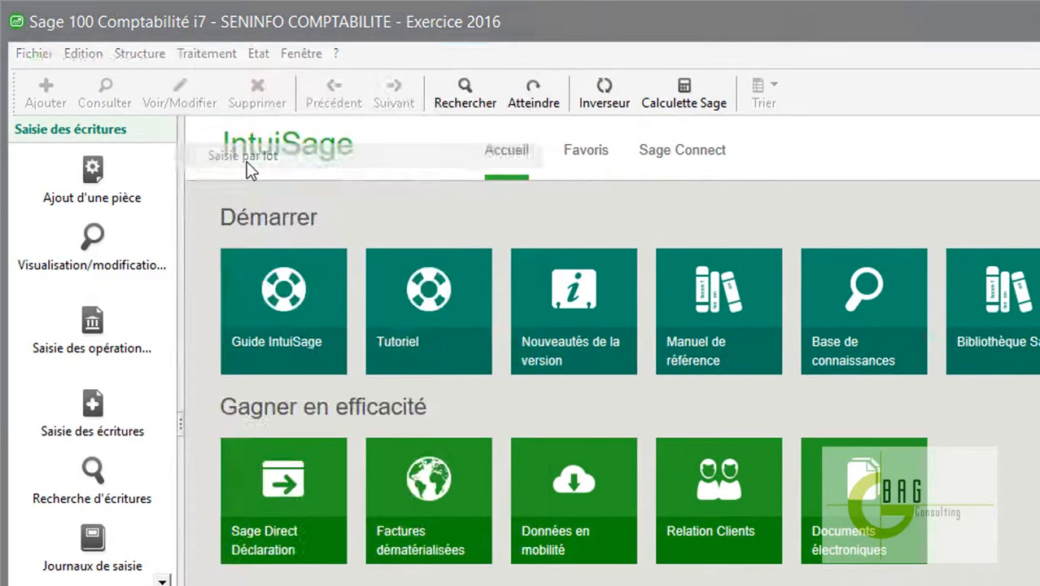
pyautogui.click(542, 563)
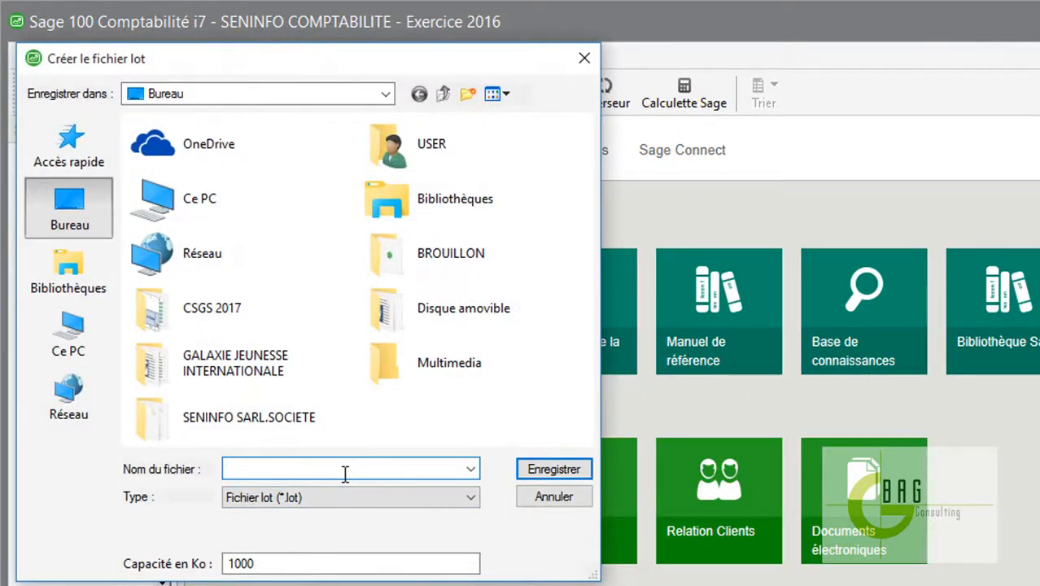
pyautogui.write('Lot 180118')
pyautogui.click(547, 473)
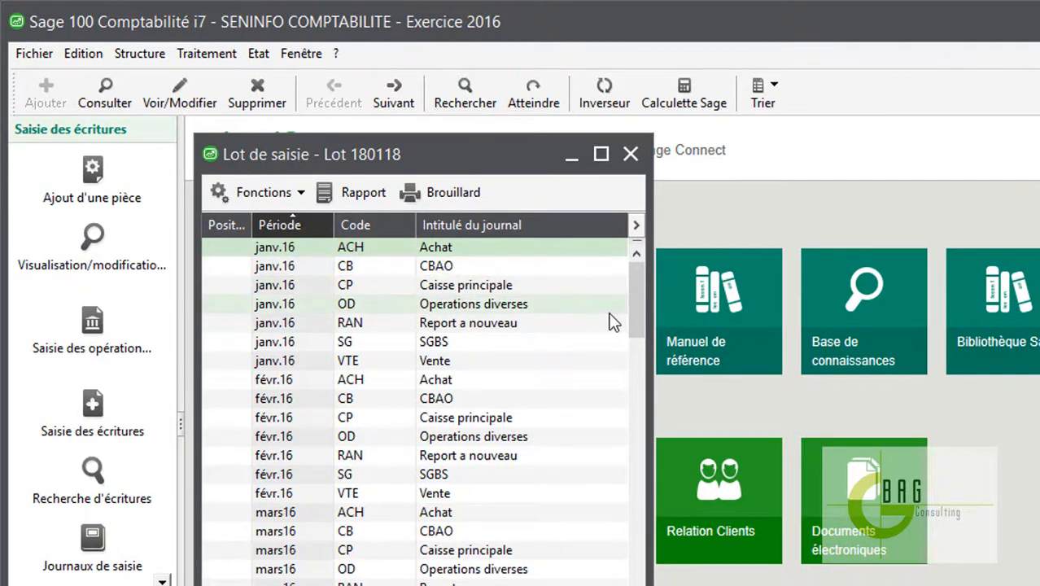
# - Look through the journals by period in the Lot 180118 batch, and close the batch
pyautogui.middleClick(637, 278)
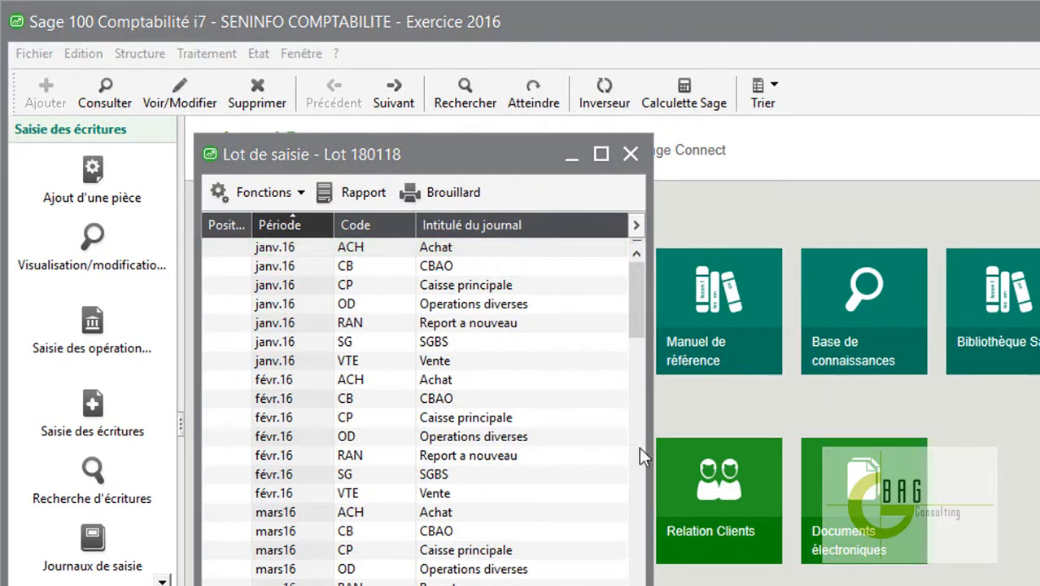
pyautogui.moveTo(640, 338); pyautogui.dragTo(646, 498)
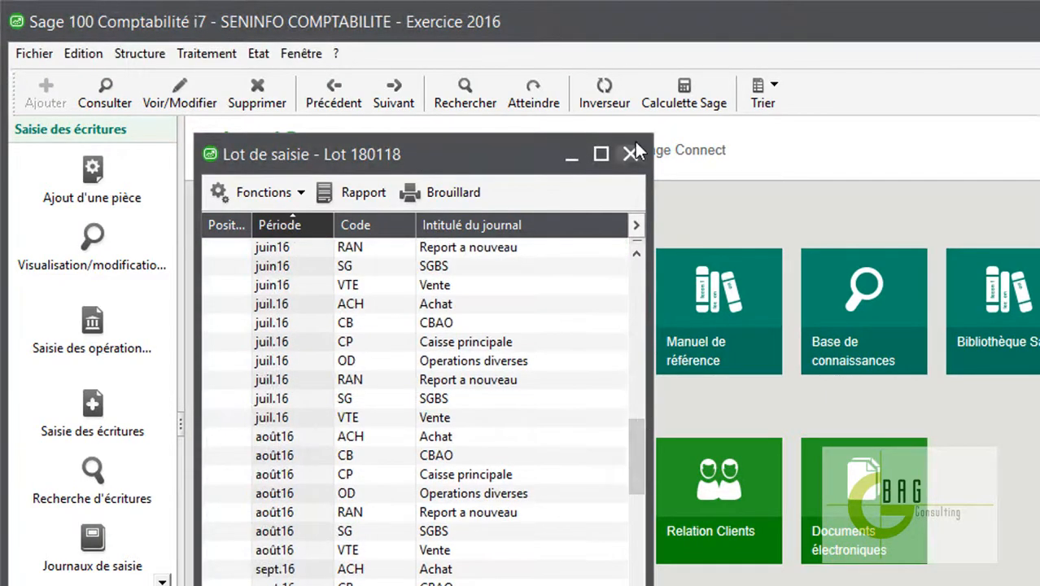
pyautogui.click(631, 154)
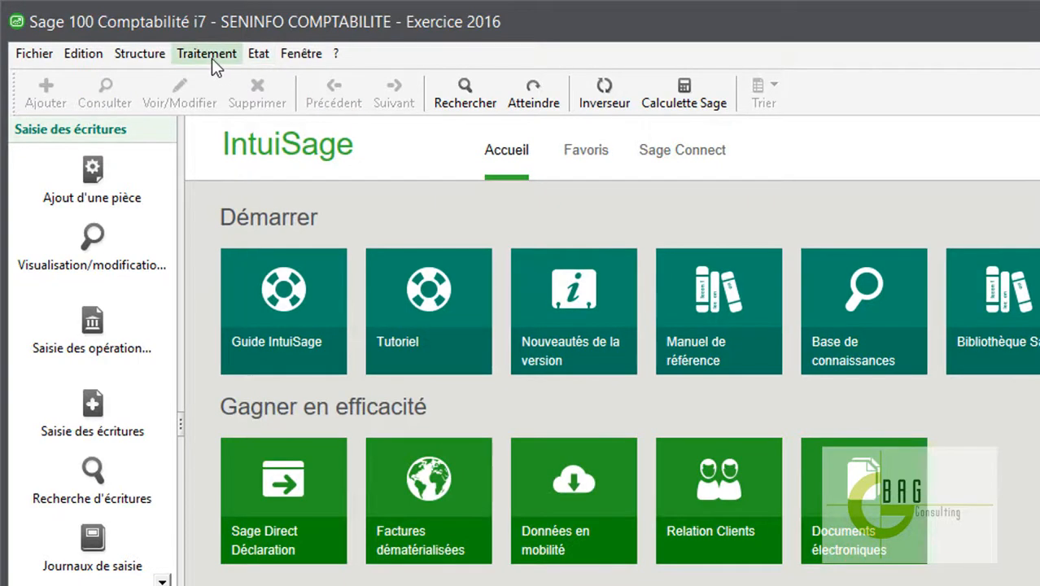
# - Consult the existing entries of the January 2016 Achat journal in Journaux de saisie, and close it
pyautogui.click(90, 553)
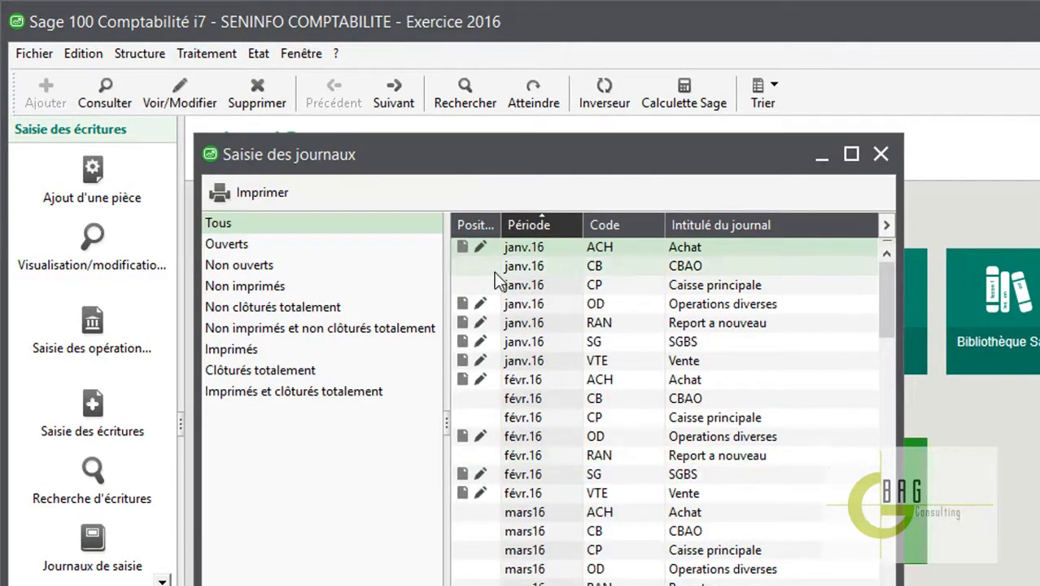
pyautogui.doubleClick(494, 247)
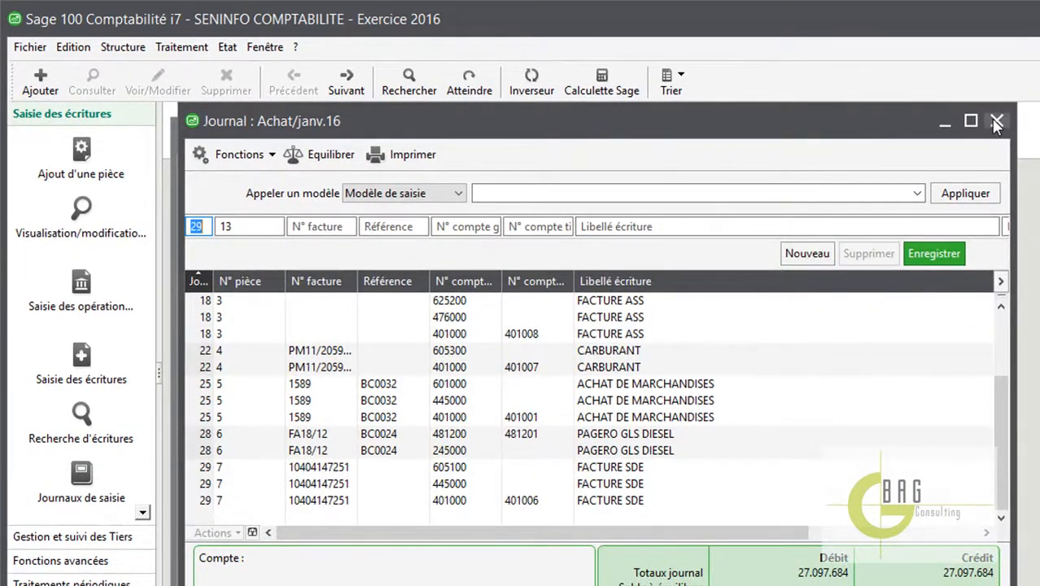
pyautogui.click(998, 120)
pyautogui.click(774, 137)
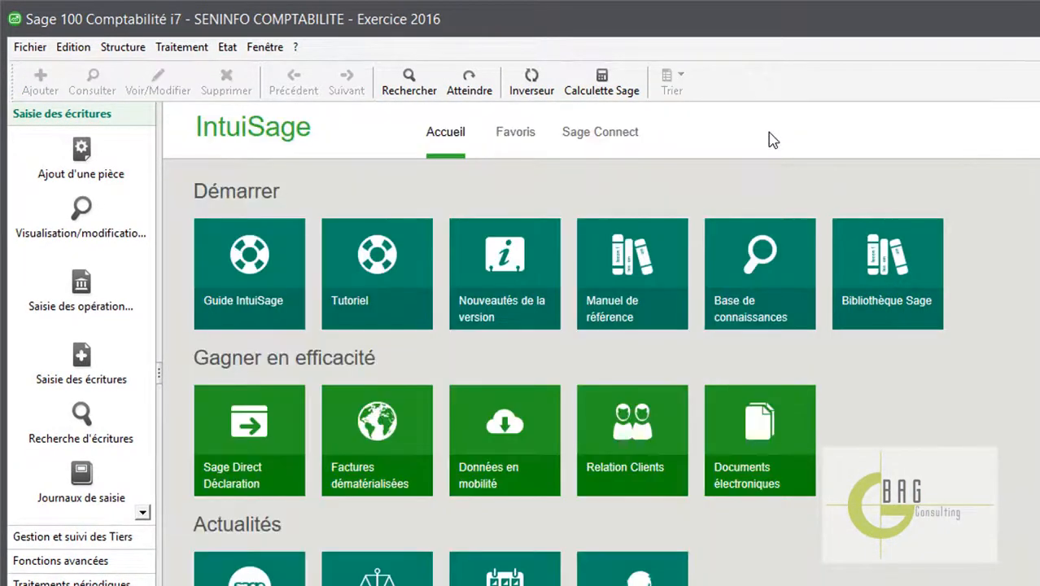
# - Reopen the Lot 180118 batch file from the Desktop and open its Achat (ACH) journal for janv.16
pyautogui.click(182, 47)
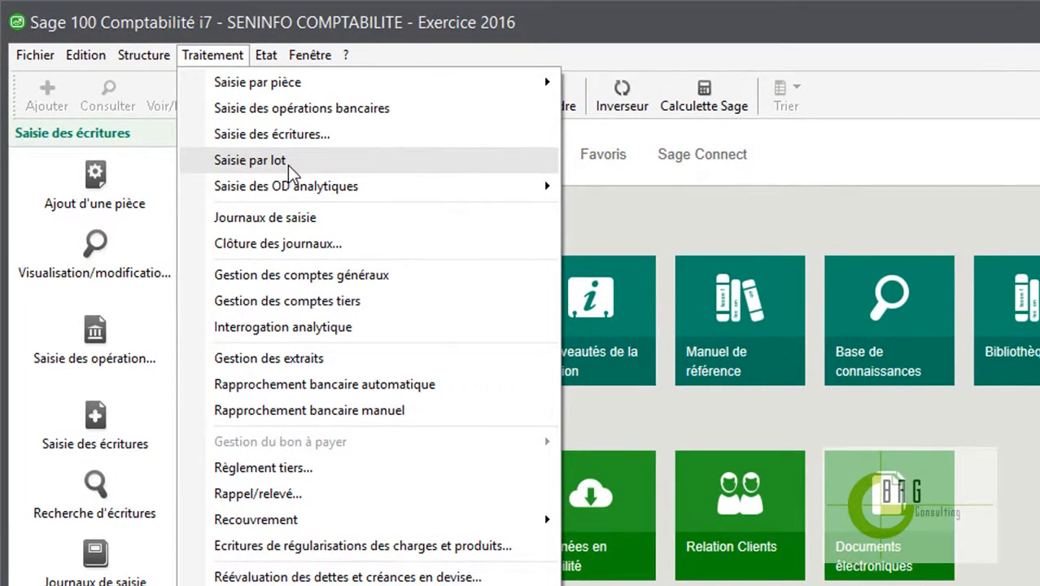
pyautogui.click(288, 162)
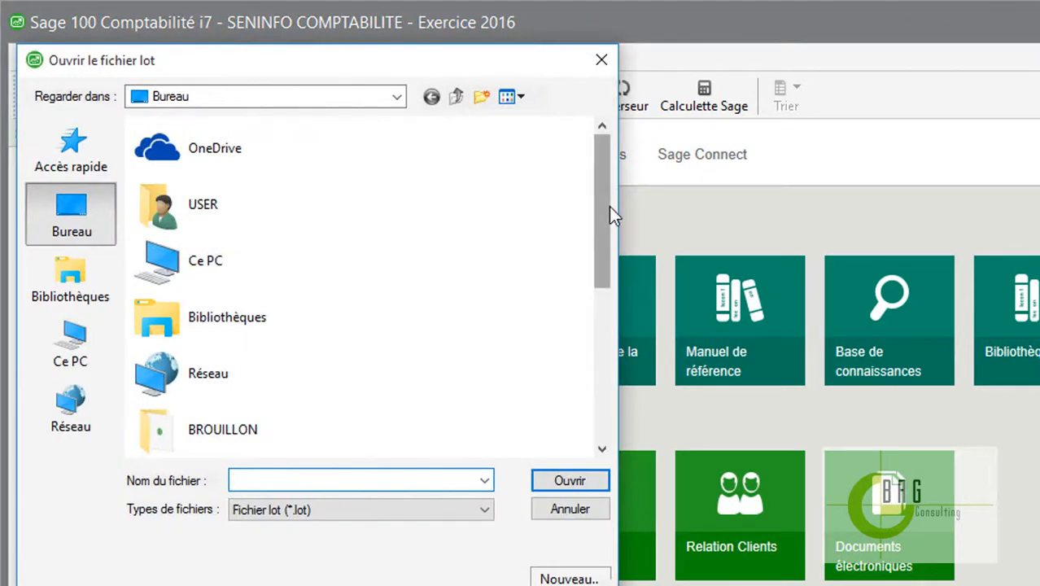
pyautogui.moveTo(604, 207); pyautogui.dragTo(611, 387)
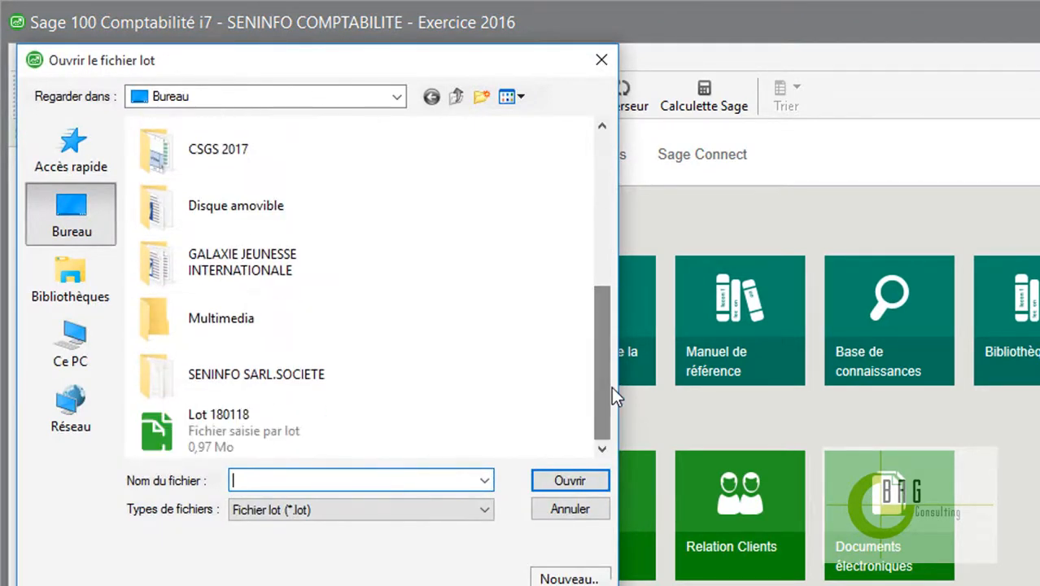
pyautogui.click(261, 437)
pyautogui.click(569, 481)
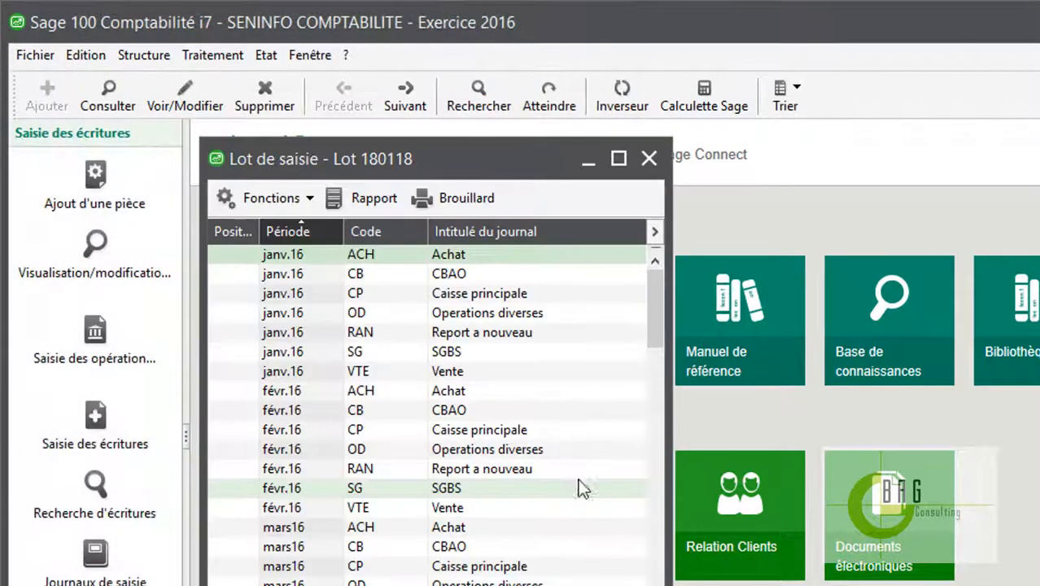
pyautogui.doubleClick(454, 257)
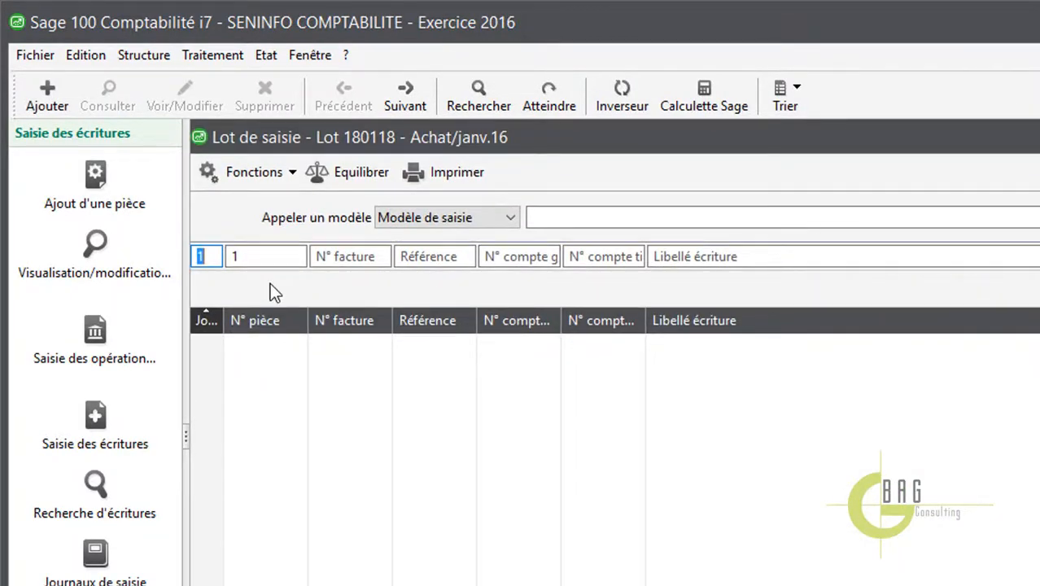
# - Begin the purchase entry with day 20, piece number 1 and invoice number 01257, leaving the reference empty
pyautogui.write('20')
pyautogui.press('Tab')
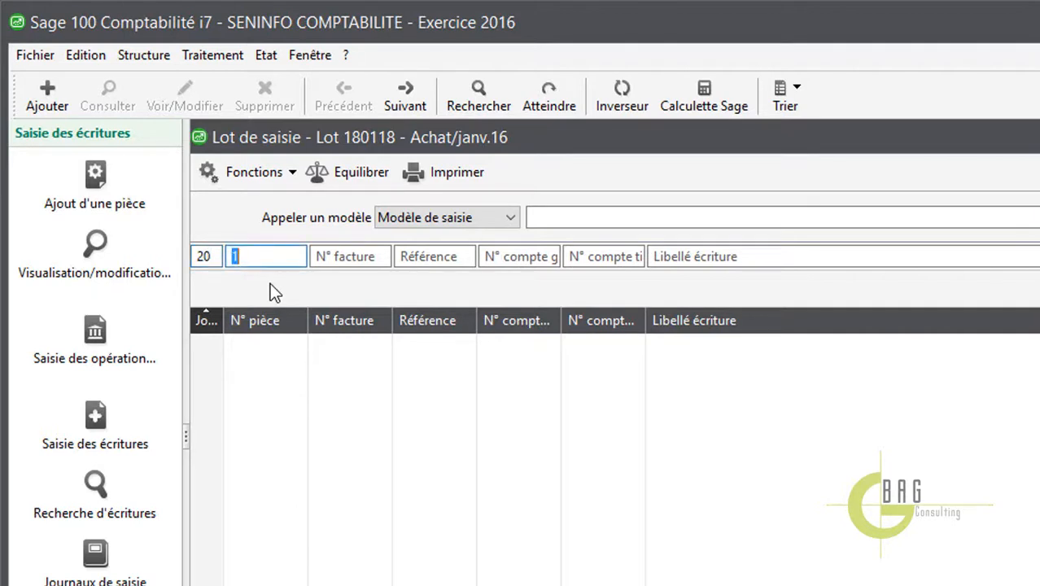
pyautogui.press('Tab')
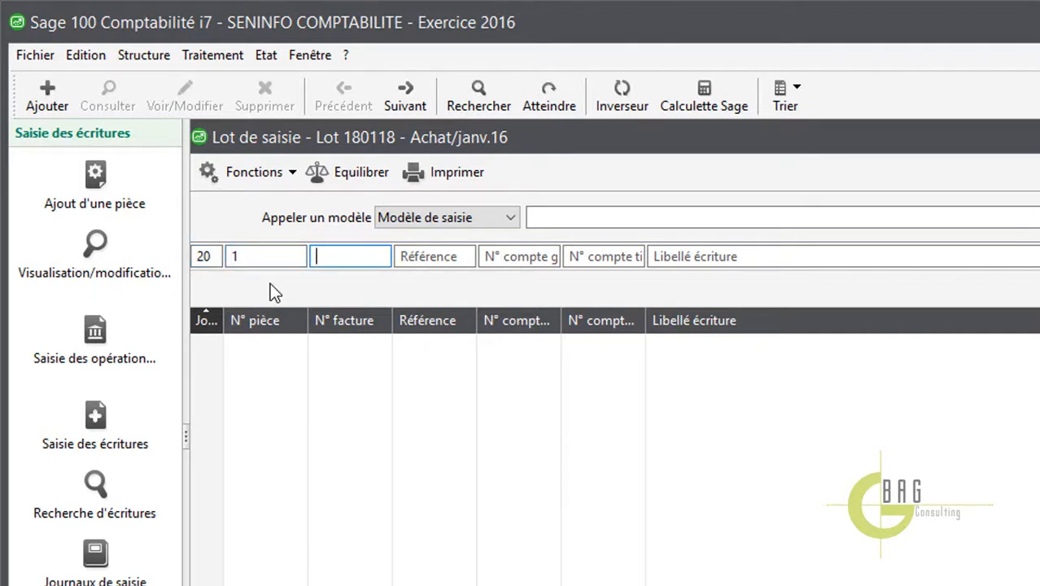
pyautogui.write('01256')
pyautogui.press('BackSpace')
pyautogui.write('7')
pyautogui.press('Tab')
pyautogui.press('Tab')
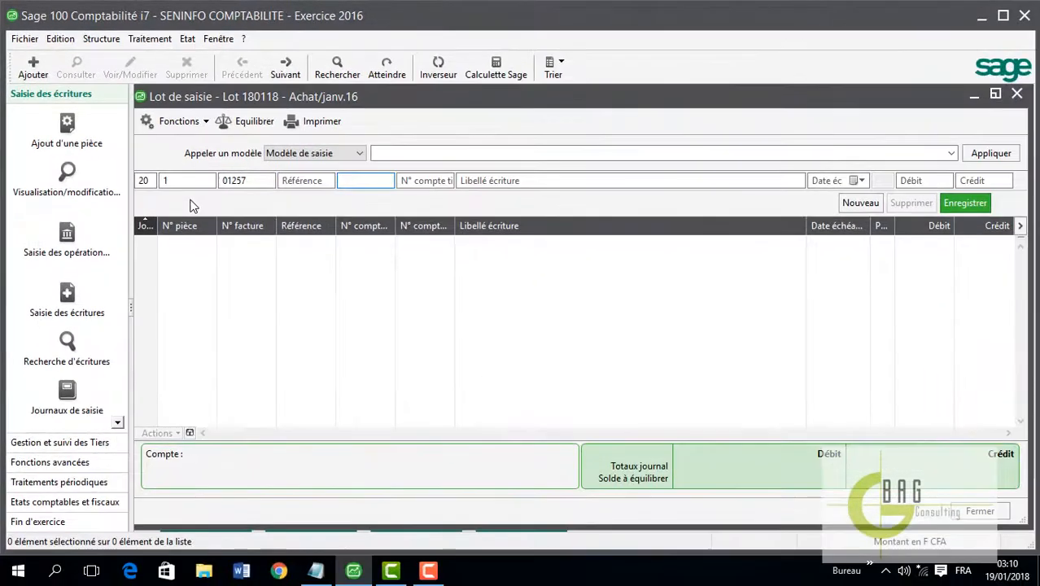
# - Record the purchase line on general account 601000 with the label "Achat mses SODIMEL" and a debit of 1,500,000
pyautogui.write('40')
pyautogui.press('BackSpace')
pyautogui.press('BackSpace')
pyautogui.write('601000')
pyautogui.press('Tab')
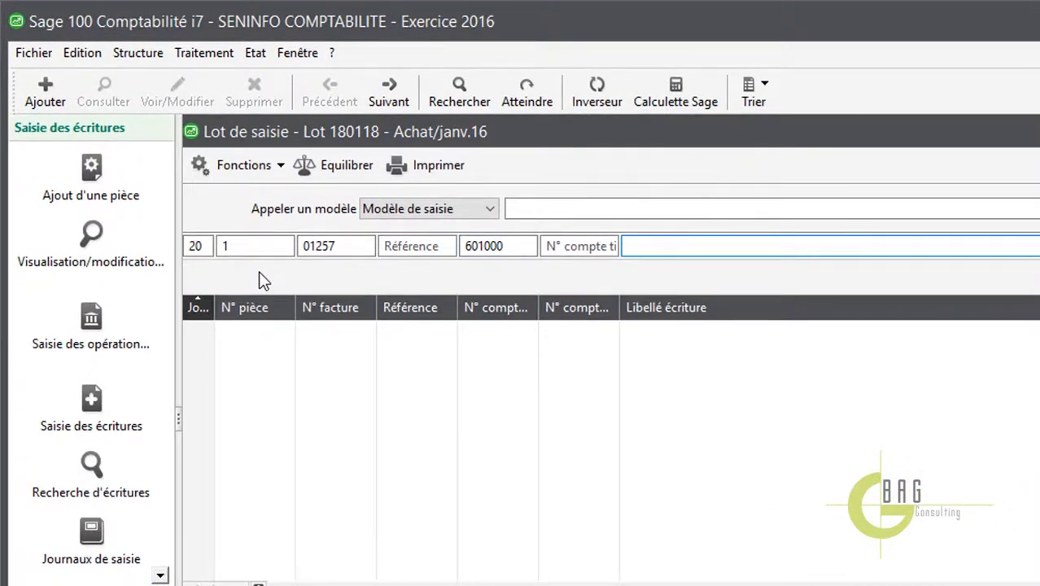
pyautogui.write('Achat mses SODI')
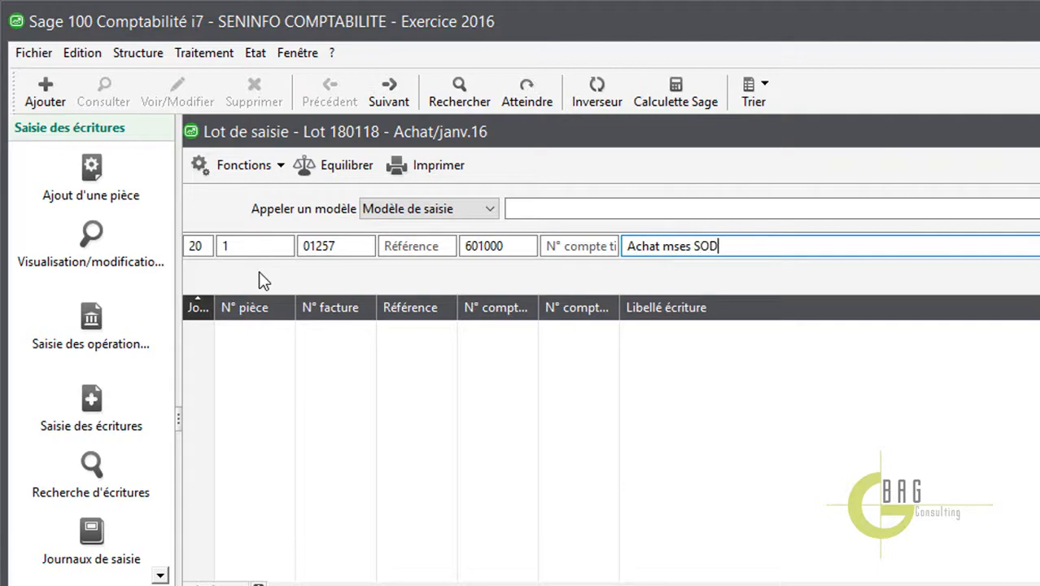
pyautogui.write('MEL')
pyautogui.press('Tab')
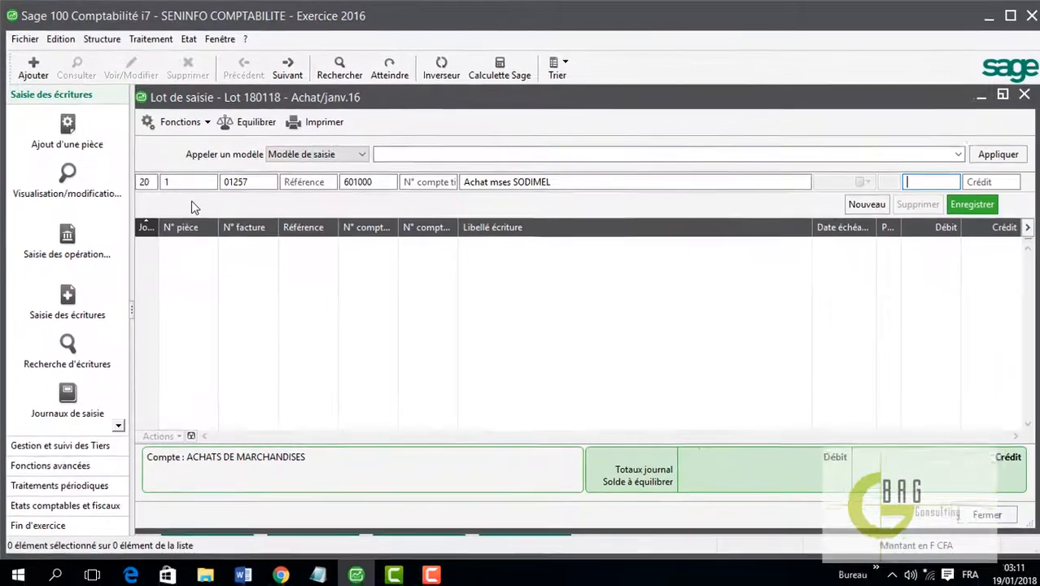
pyautogui.write('1')
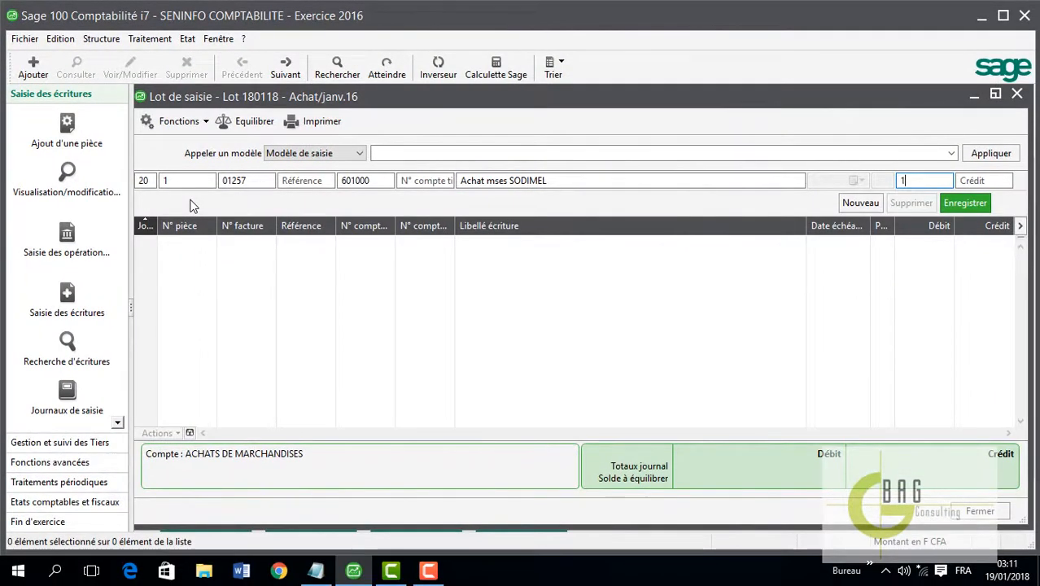
pyautogui.write('500000')
pyautogui.press('Return')
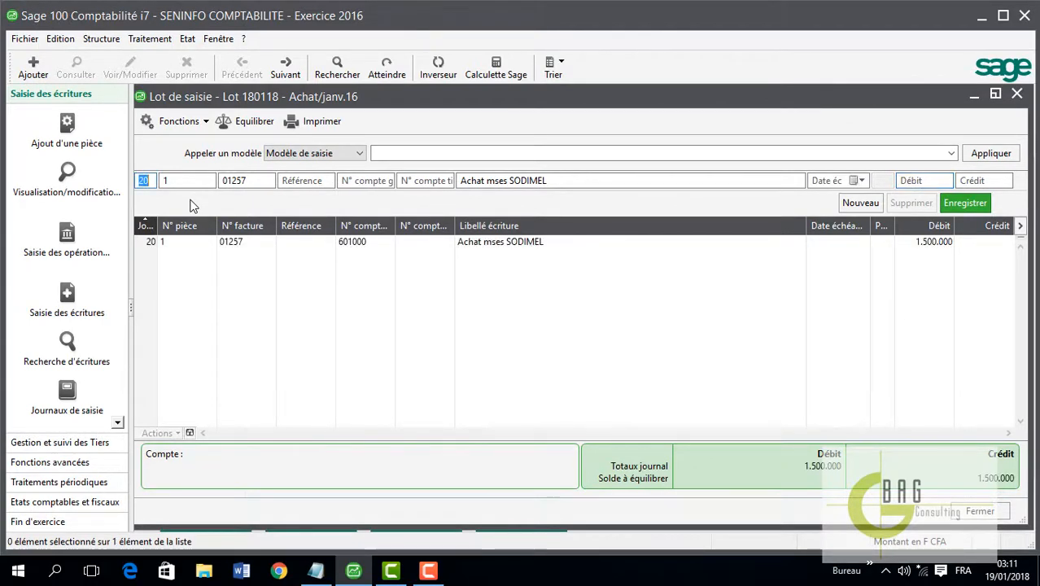
# - Record the second line of the invoice on general account 445000, accepting the proposed debit of 270,000
pyautogui.press('Tab')
pyautogui.press('Tab')
pyautogui.press('Tab')
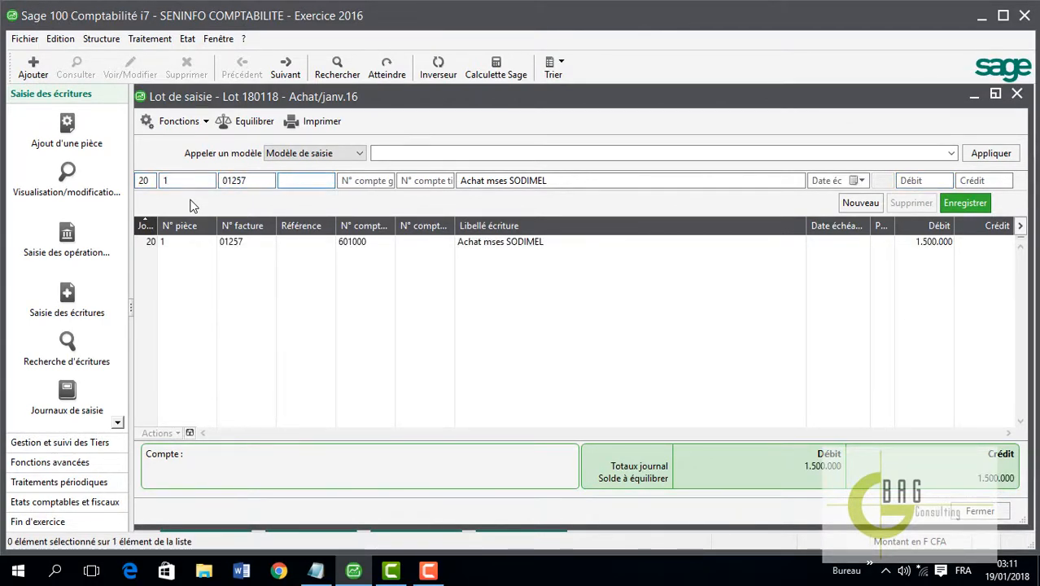
pyautogui.write('445000')
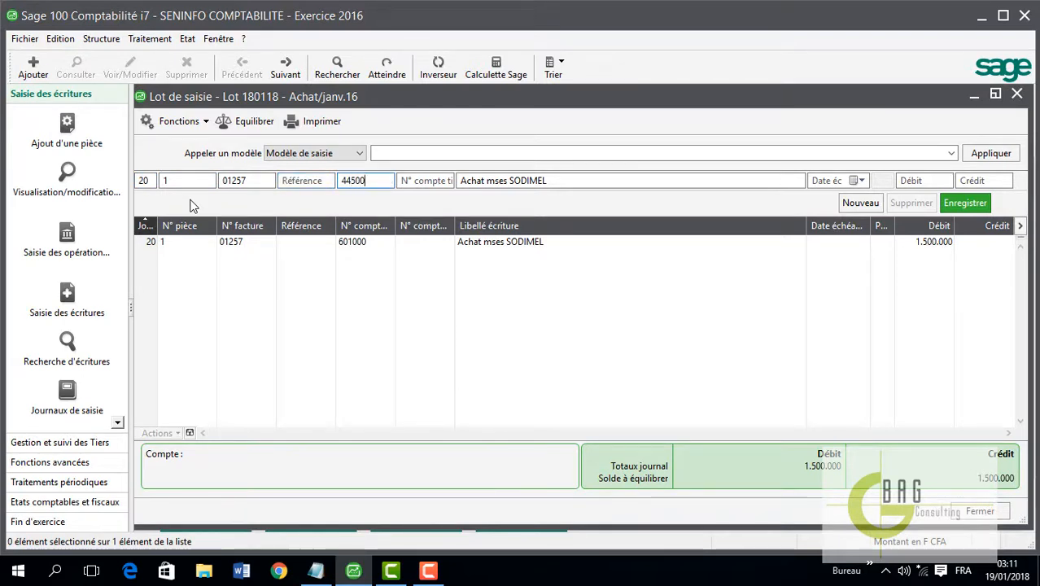
pyautogui.press('Tab')
pyautogui.press('Return')
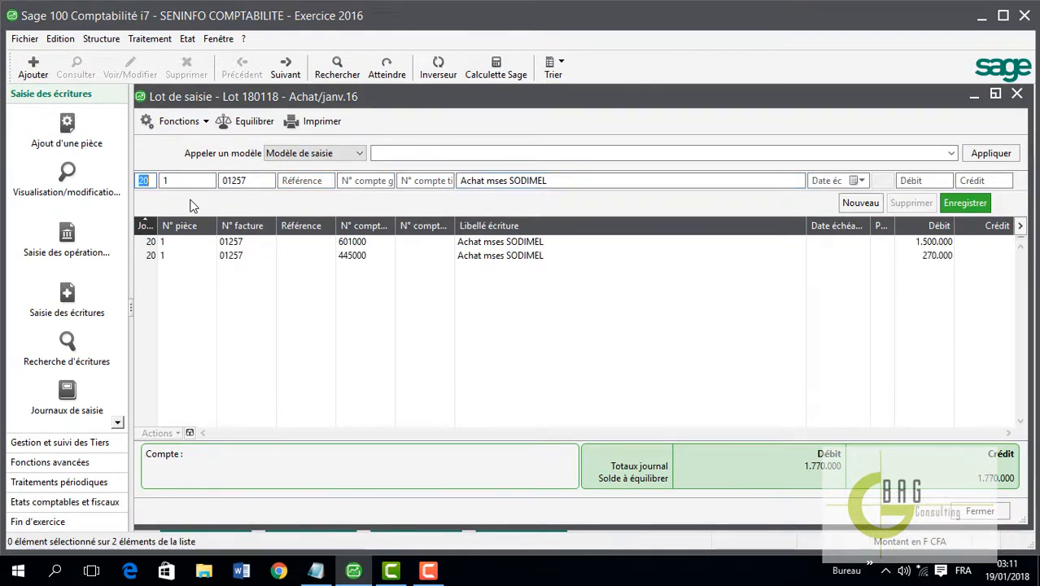
# - Record the supplier line on general account 401000 with SODIMEL as third-party account, accepting the proposed credit of 1,770,000
pyautogui.press('Tab')
pyautogui.press('Tab')
pyautogui.press('Tab')
pyautogui.press('Tab')
pyautogui.write('40100')
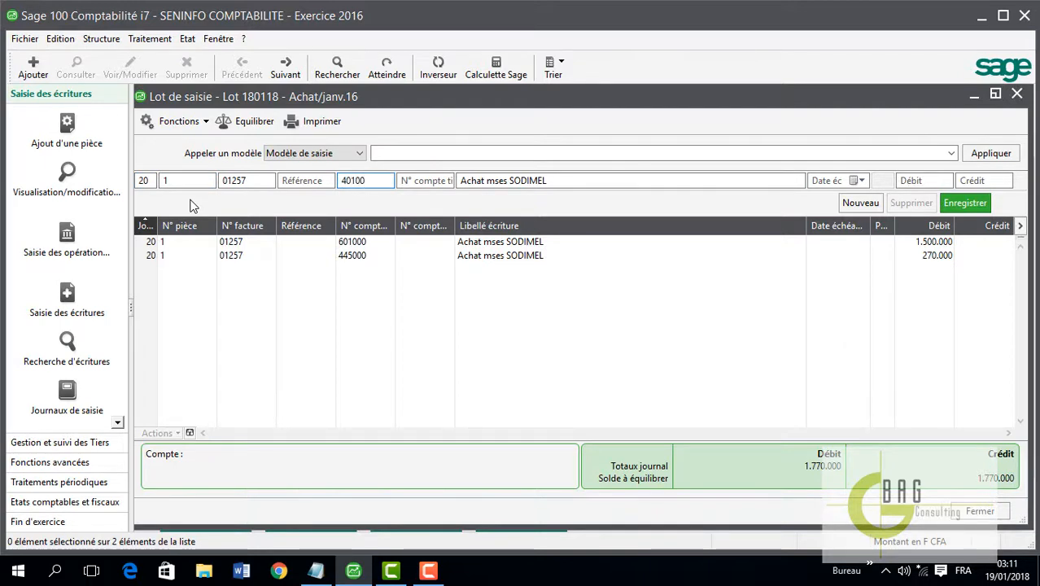
pyautogui.write('0')
pyautogui.press('Tab')
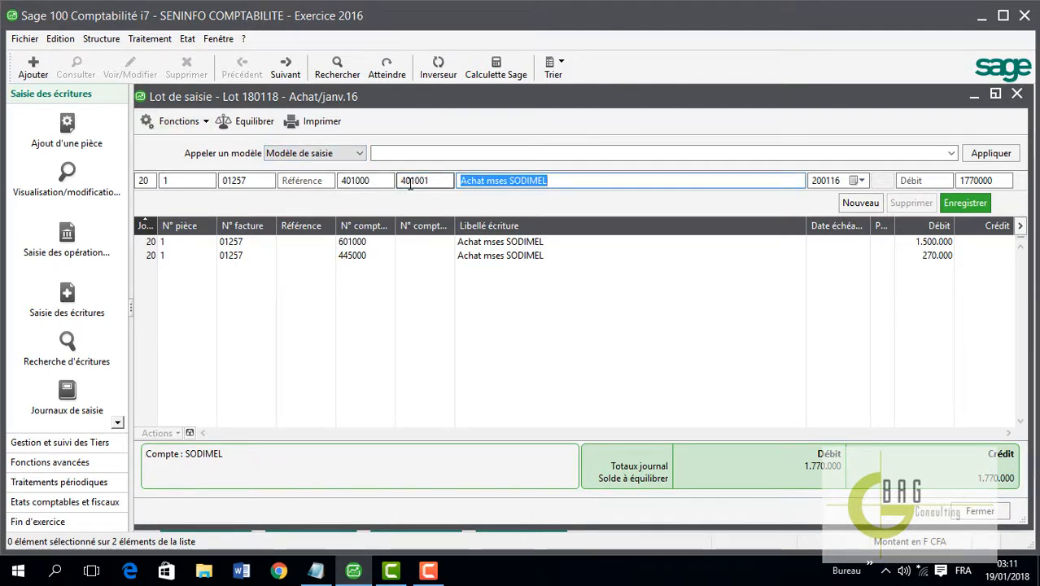
pyautogui.click(447, 180)
pyautogui.press('BackSpace')
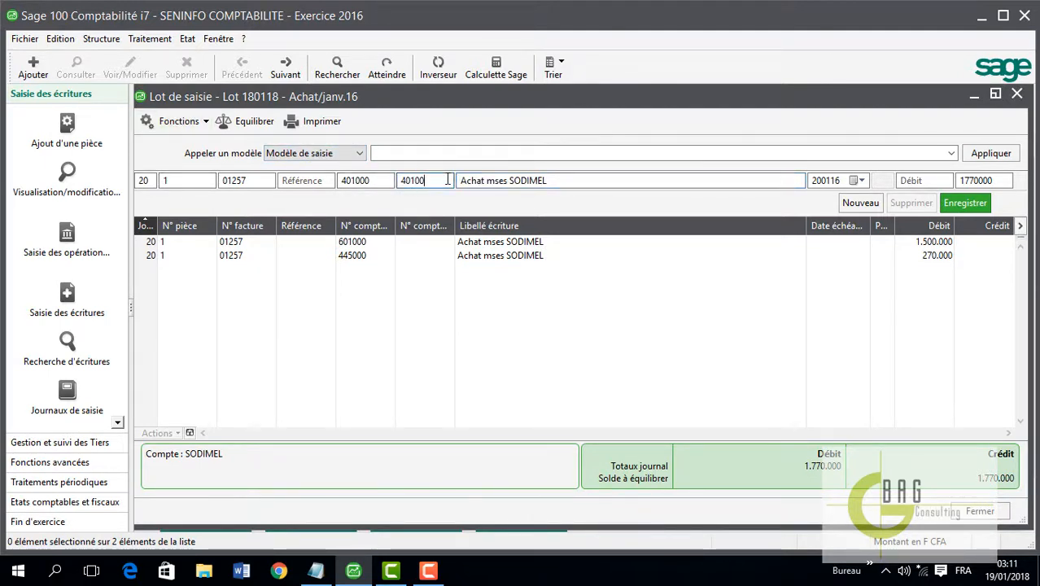
pyautogui.press('Tab')
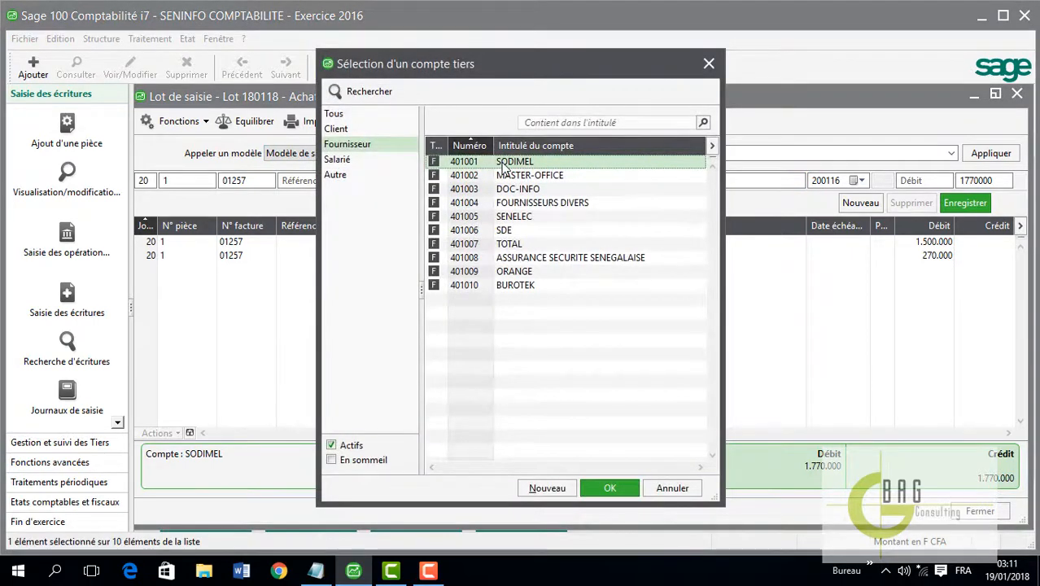
pyautogui.doubleClick(502, 162)
pyautogui.press('Return')
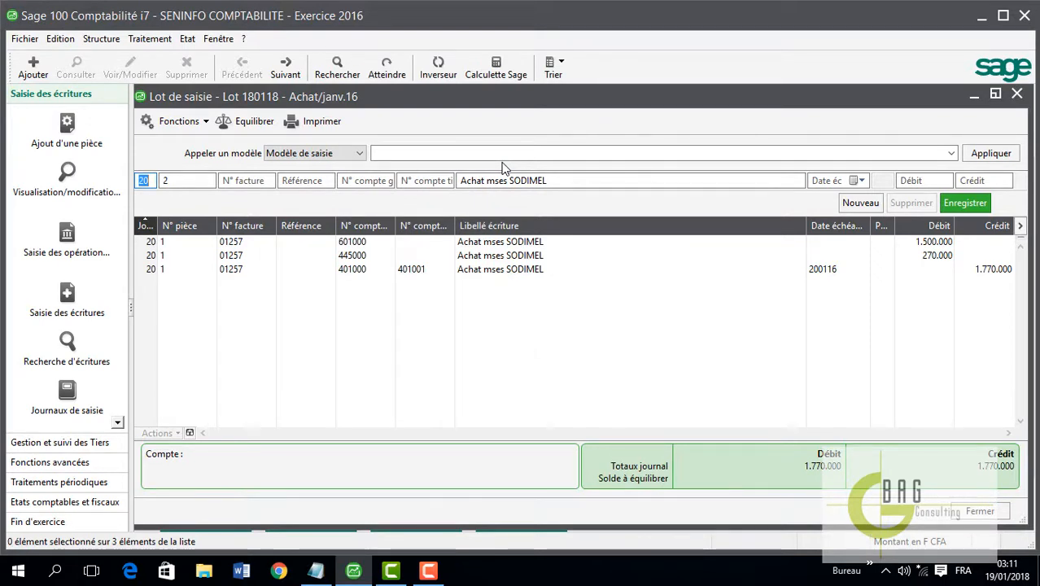
# - Close the batch's January 2016 Achat journal and the batch itself, and reopen the batch file Lot 180118 from the Bureau folder
pyautogui.click(1017, 96)
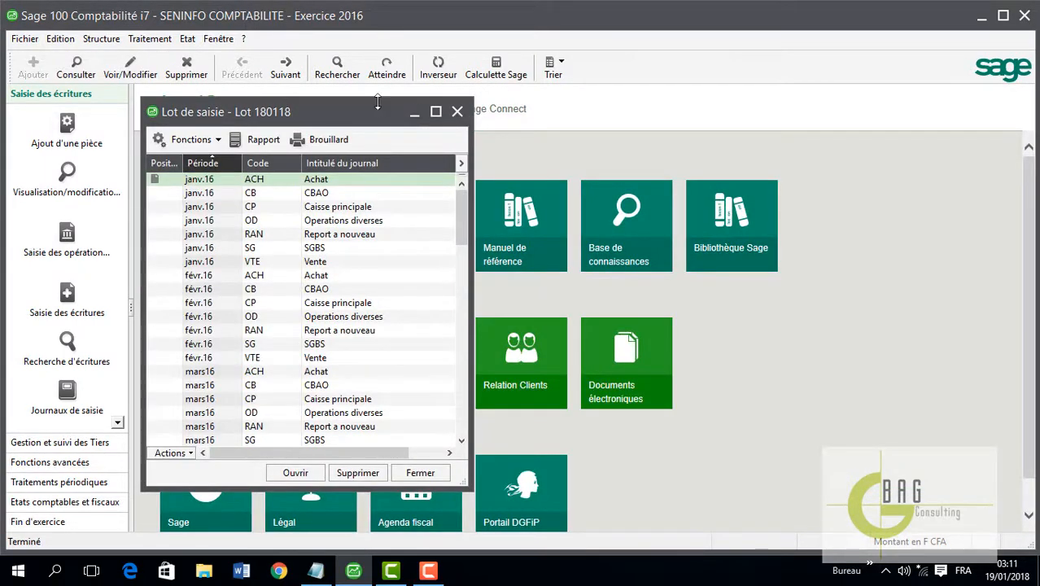
pyautogui.click(457, 111)
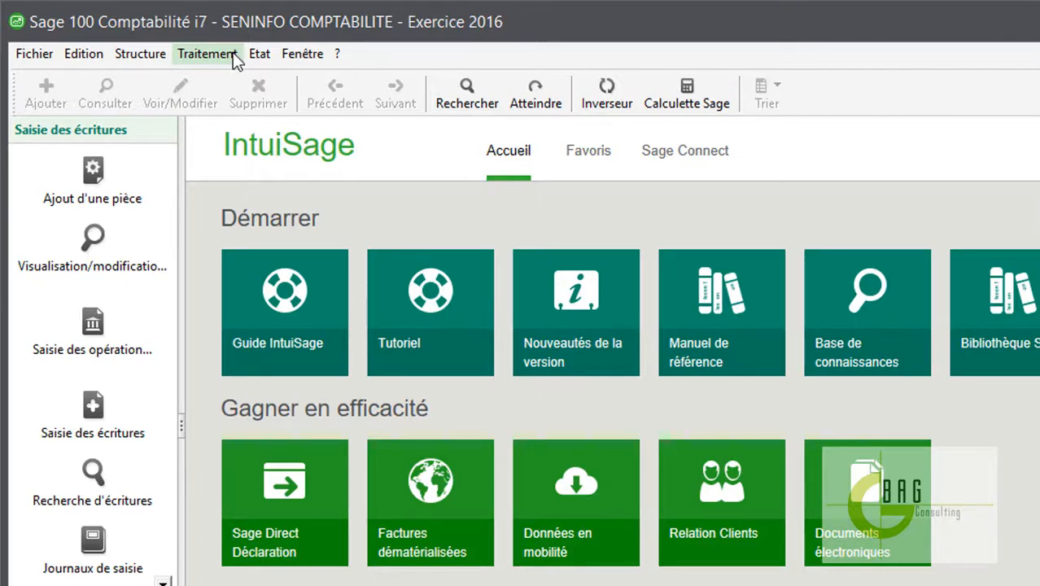
pyautogui.click(233, 53)
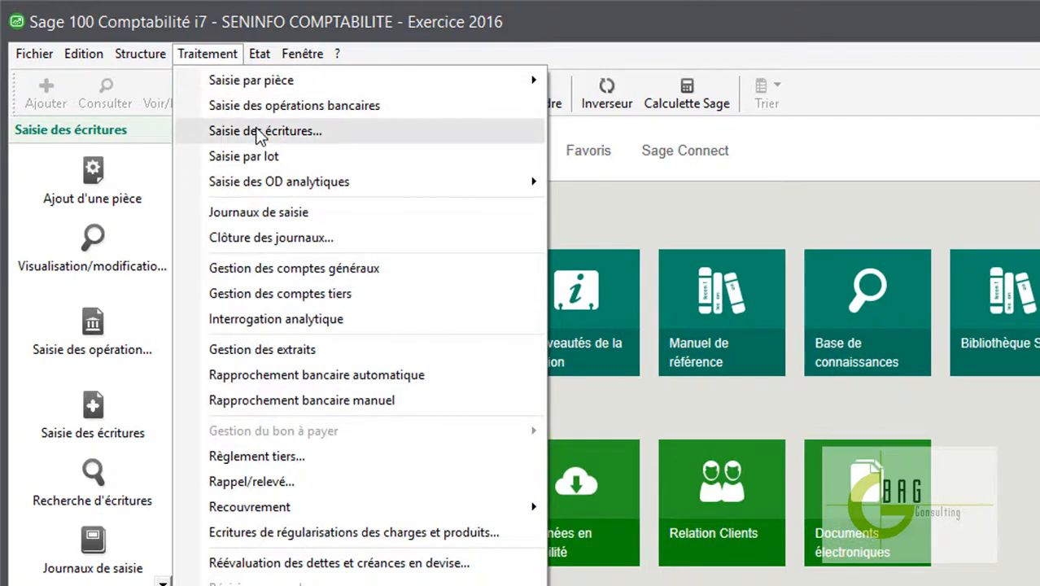
pyautogui.click(294, 162)
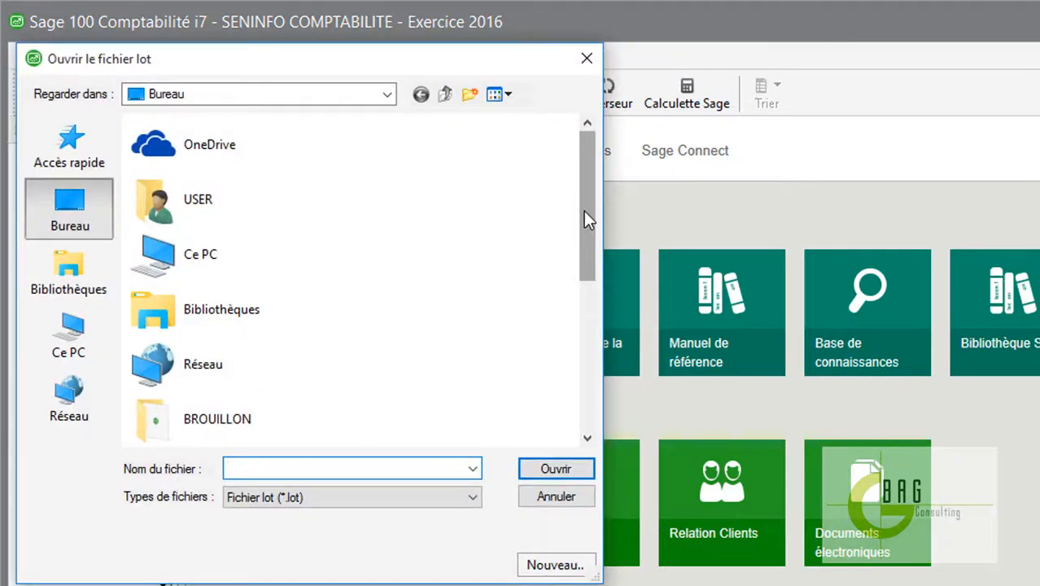
pyautogui.moveTo(588, 218); pyautogui.dragTo(598, 415)
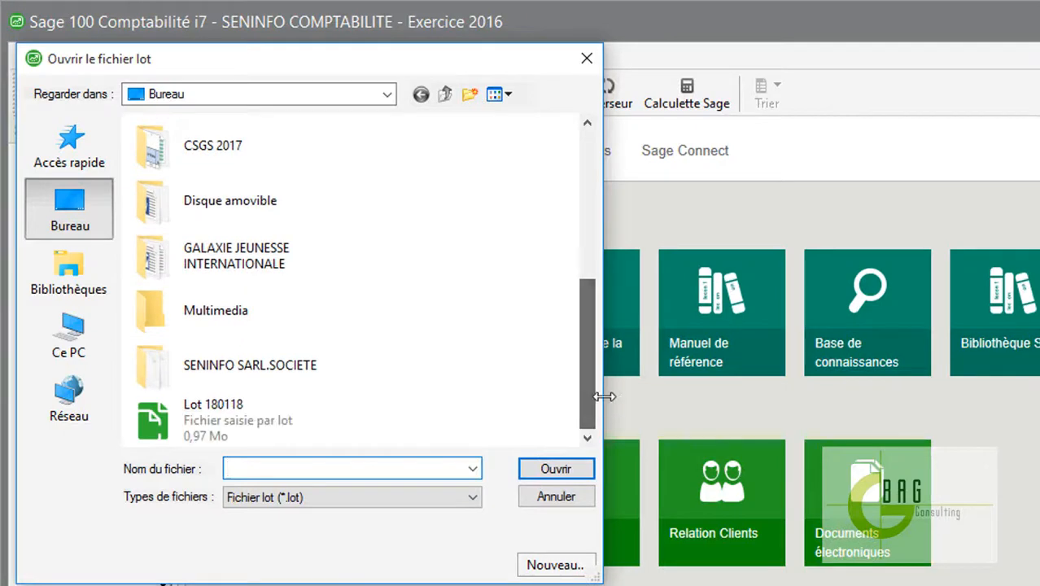
pyautogui.doubleClick(243, 436)
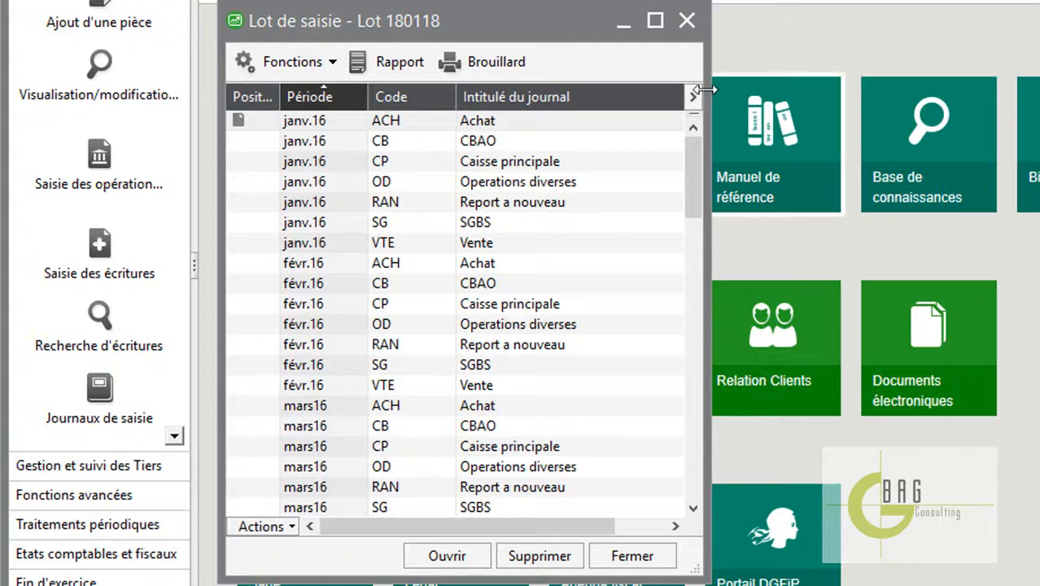
# - Update the accounts from the batch's Achat journal, keeping deletion of updated entries and the numbering report enabled, and preview that report
pyautogui.click(294, 525)
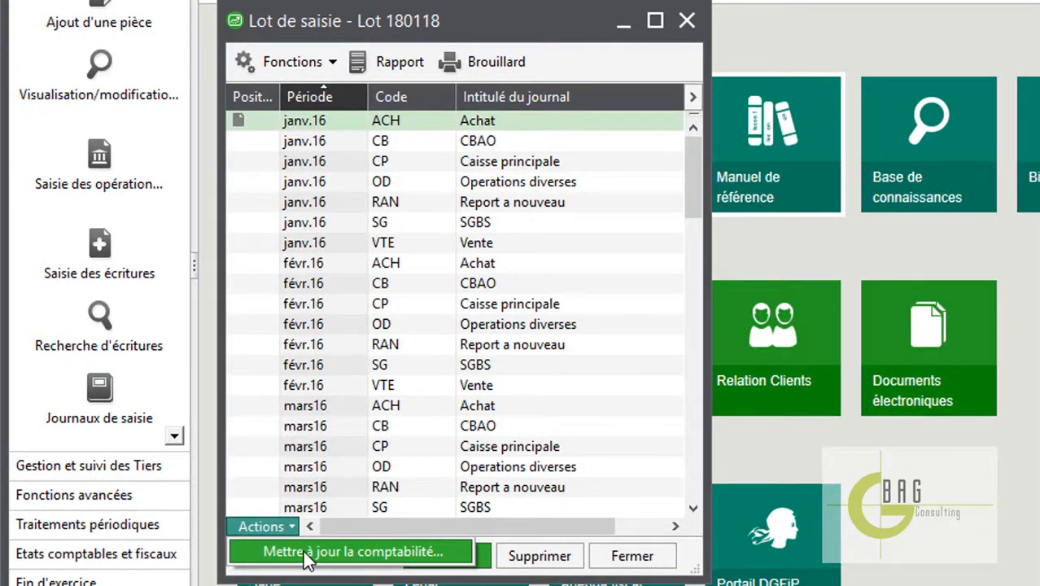
pyautogui.click(302, 550)
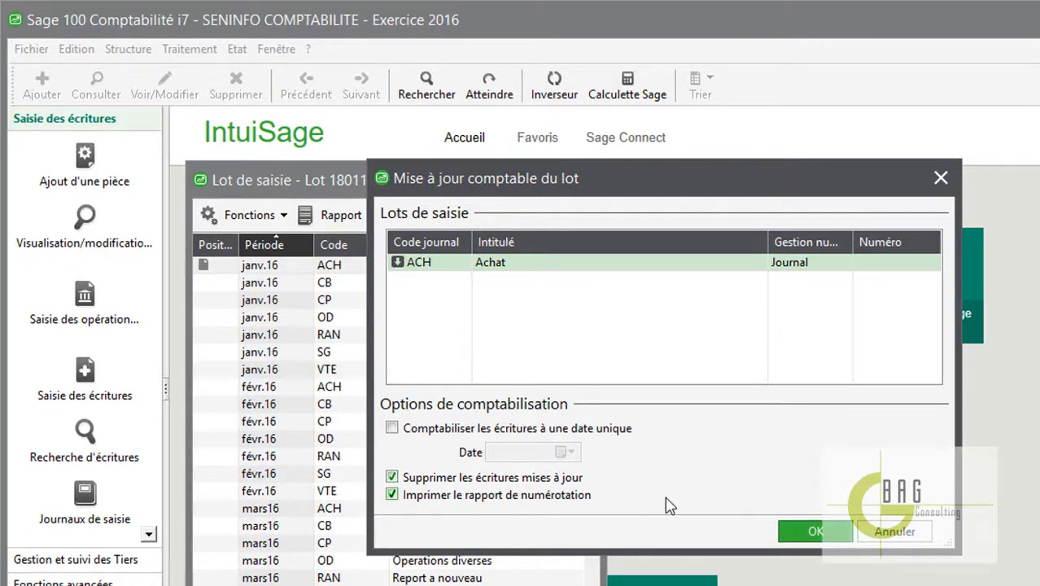
pyautogui.click(816, 533)
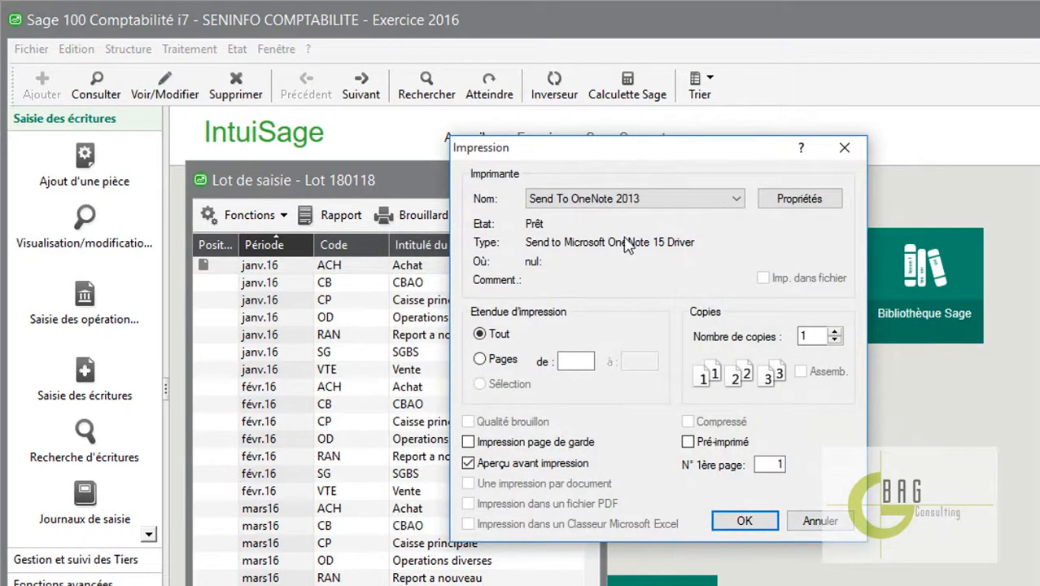
pyautogui.click(733, 515)
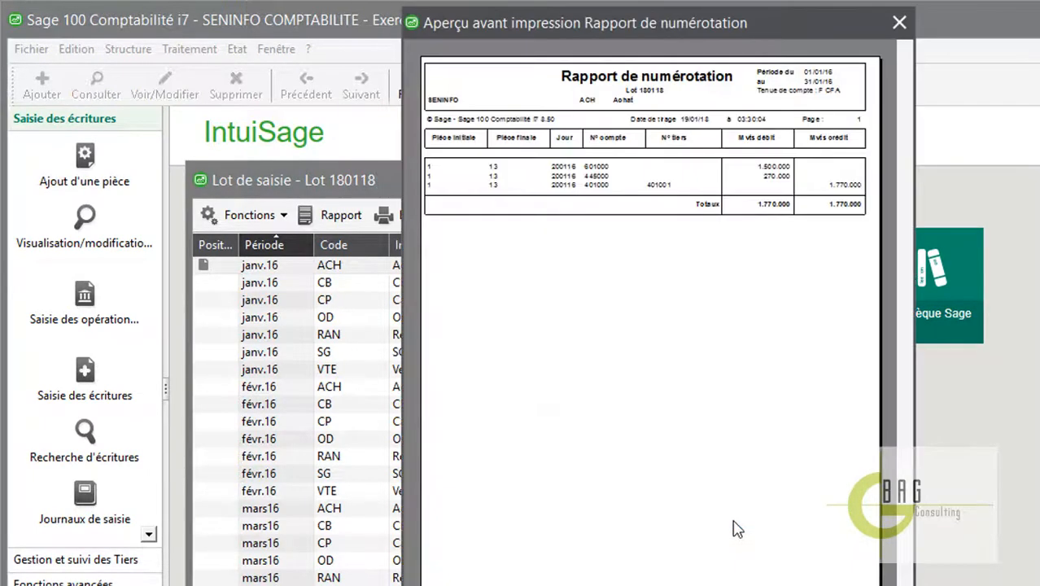
pyautogui.click(898, 24)
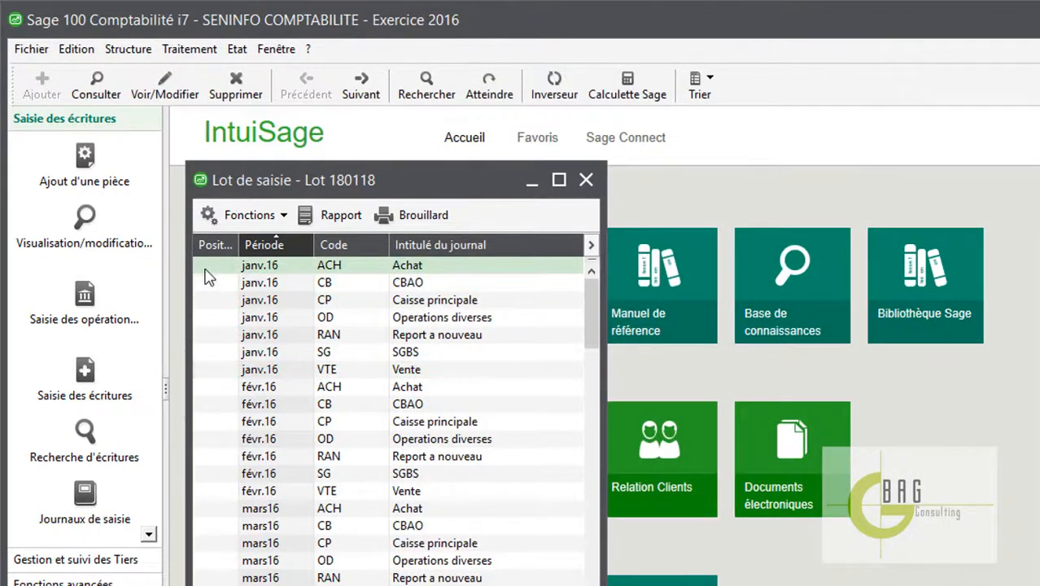
# - Check the batch's January 2016 Achat journal for remaining entries and close the batch
pyautogui.doubleClick(251, 275)
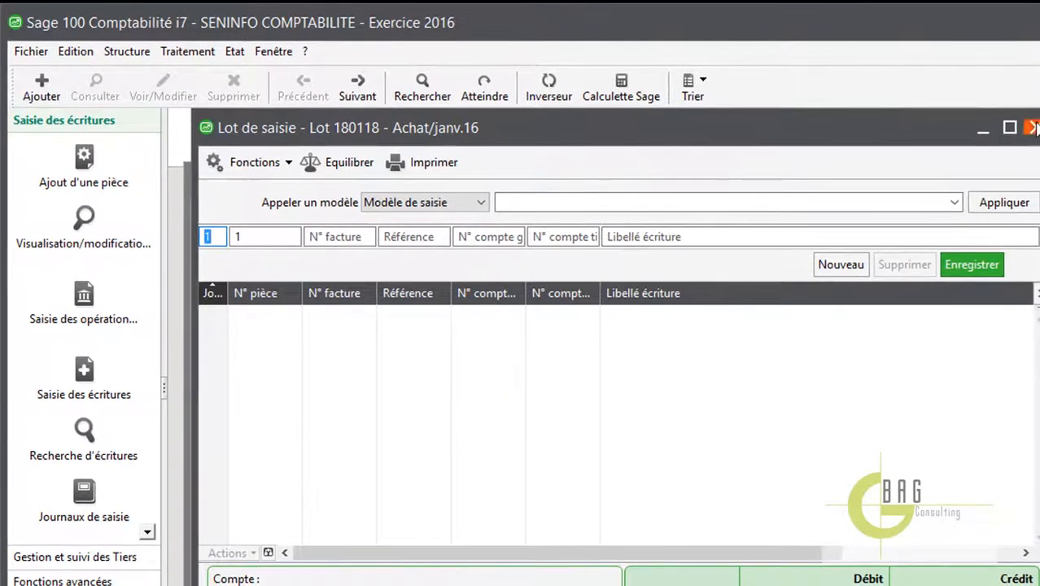
pyautogui.click(1032, 128)
pyautogui.click(579, 181)
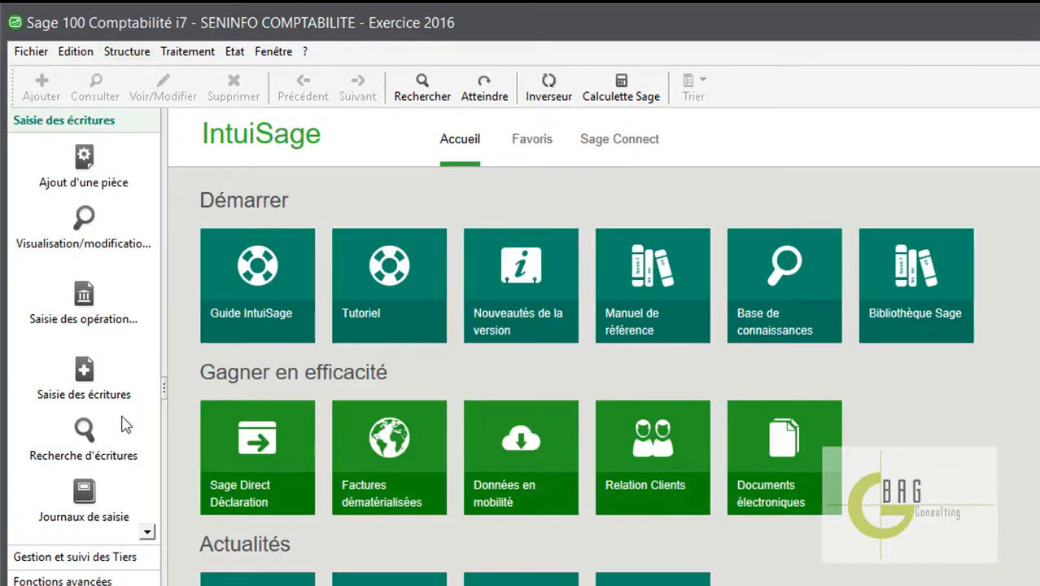
# - Open the January 2016 Achat journal among the accounting entry journals and view its posted SODIMEL lines in a maximized window
pyautogui.click(91, 505)
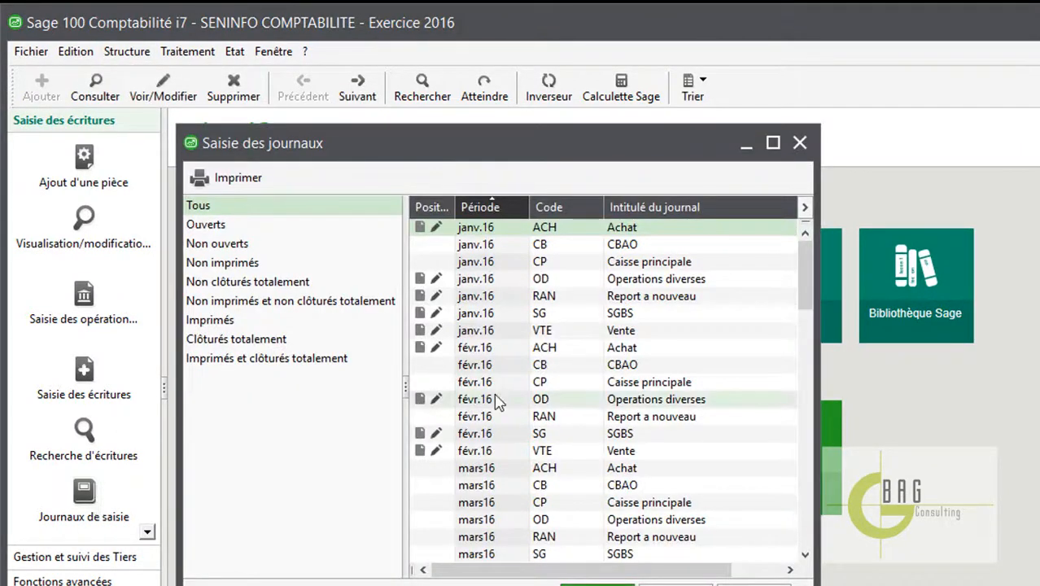
pyautogui.doubleClick(486, 230)
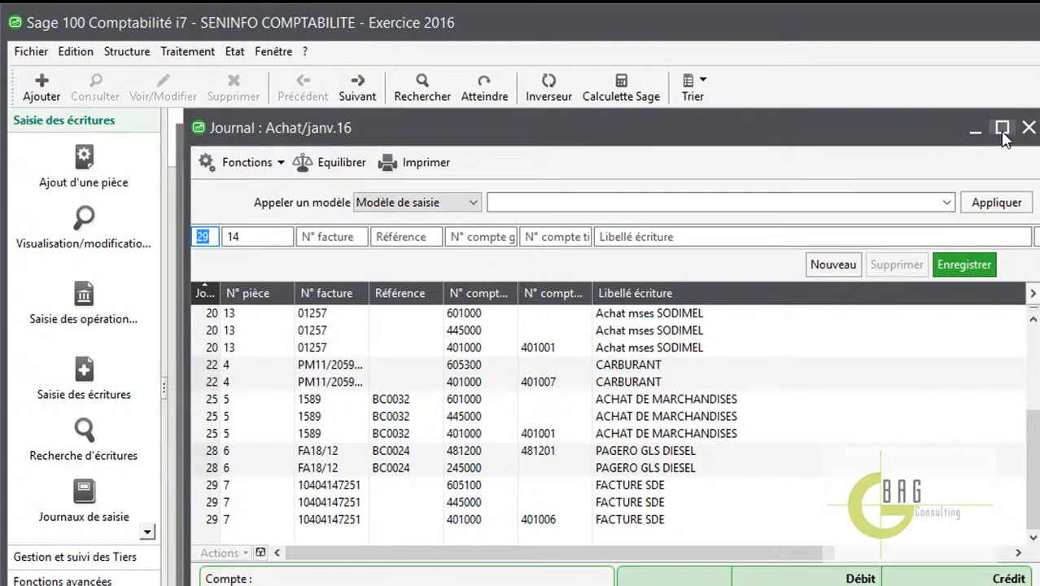
pyautogui.click(1002, 127)
pyautogui.click(529, 390)
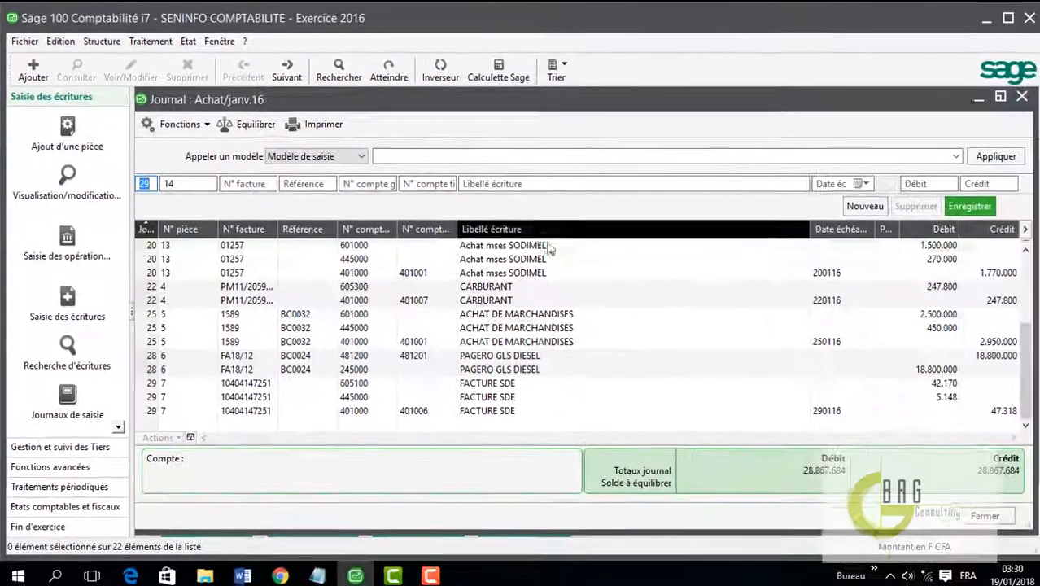